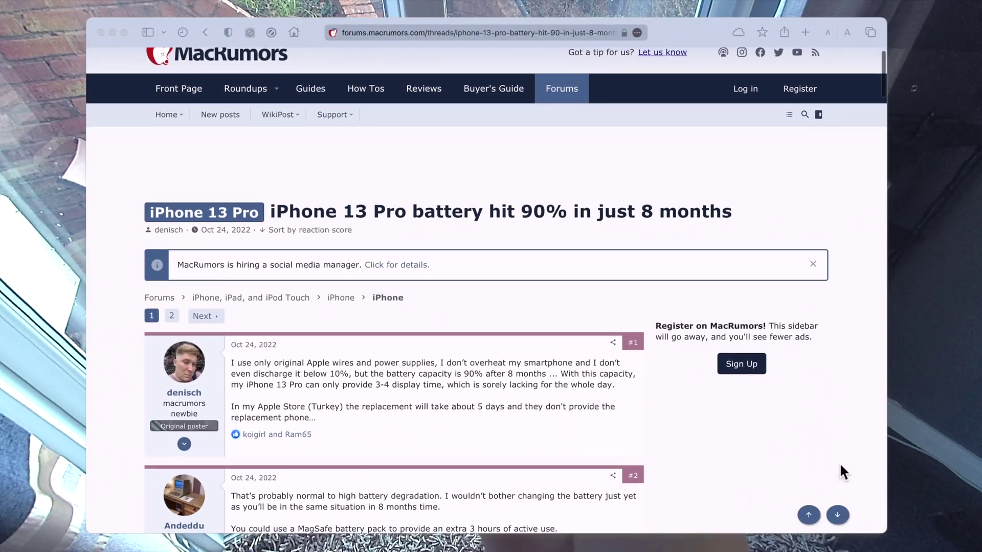
scroll(839, 463, "down", 2)
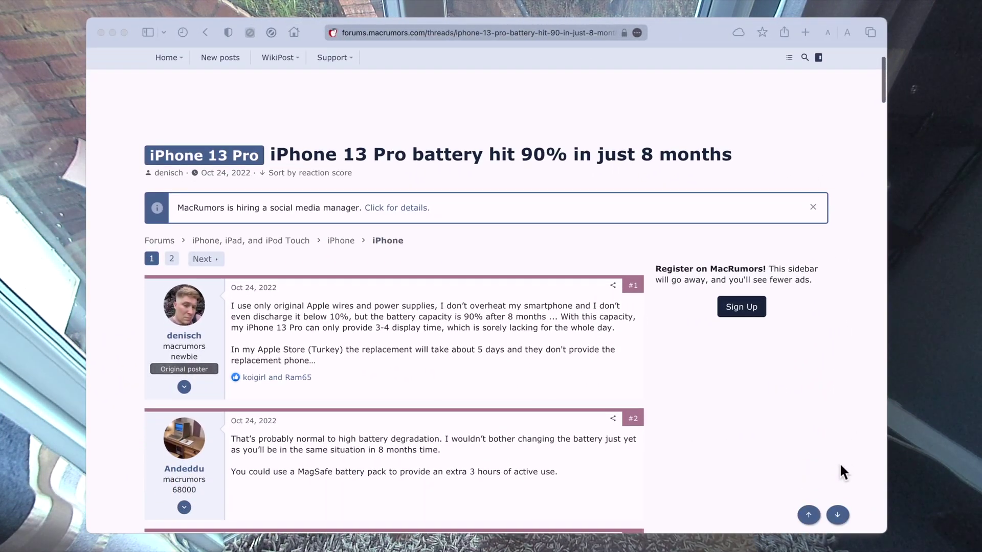
scroll(839, 462, "down", 2)
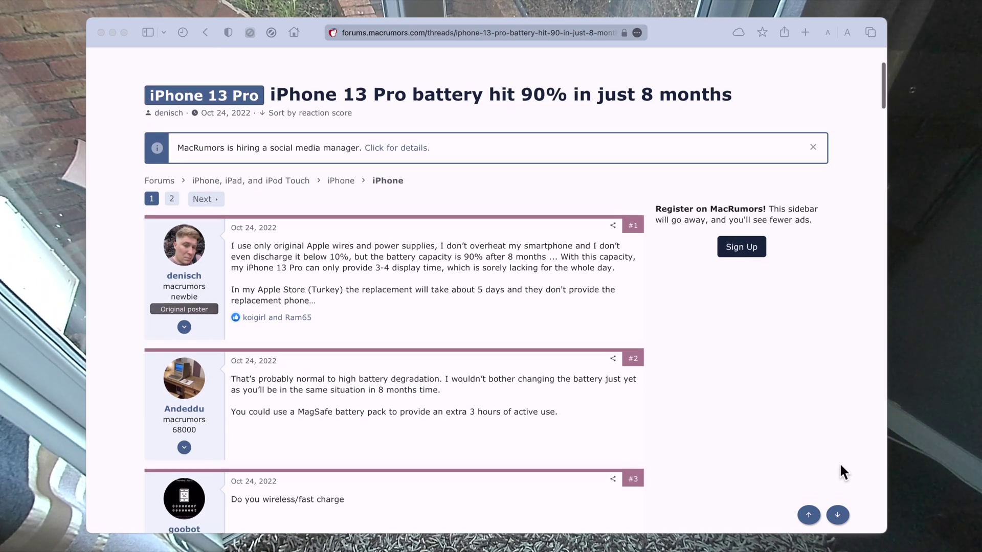
scroll(839, 463, "down", 2)
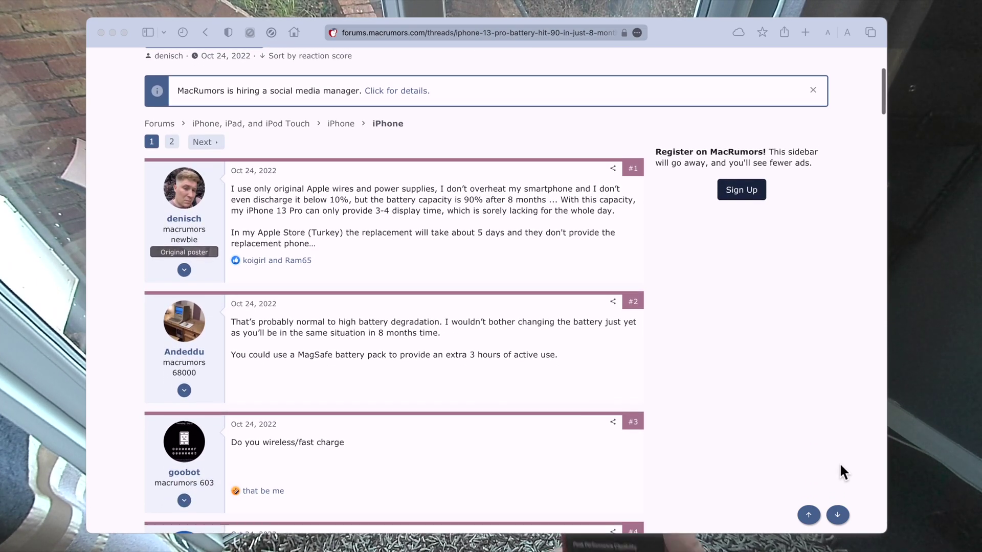
scroll(839, 463, "down", 2)
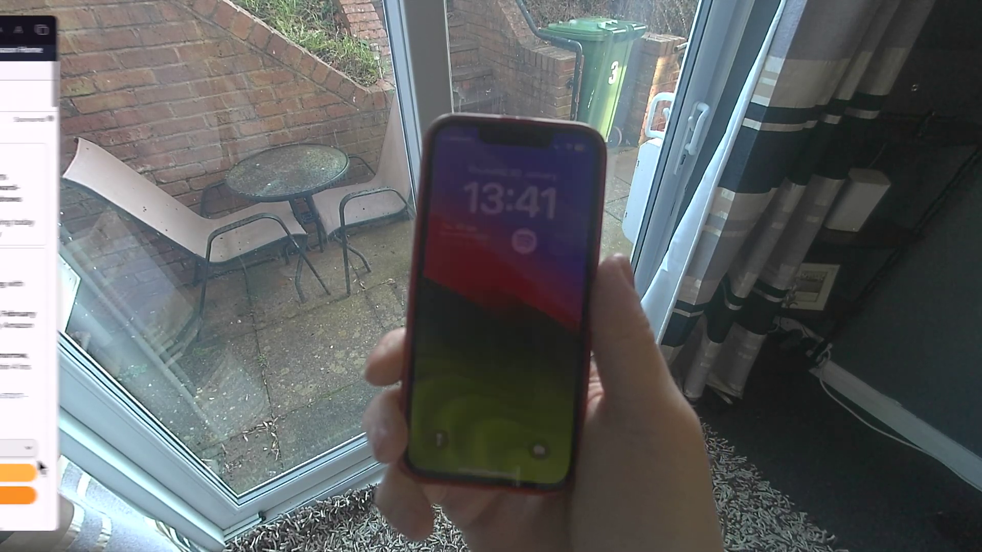
scroll(867, 464, "down", 4)
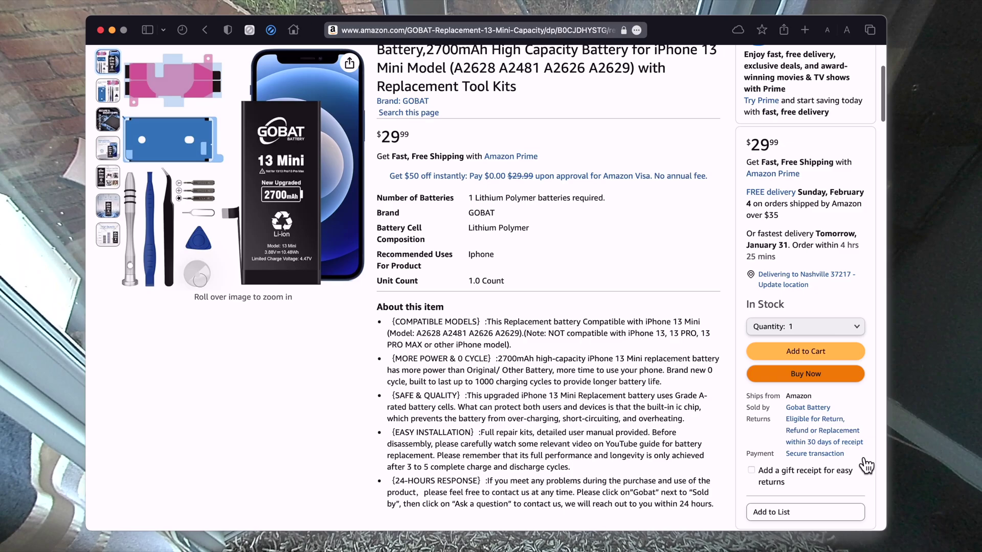
scroll(866, 465, "down", 3)
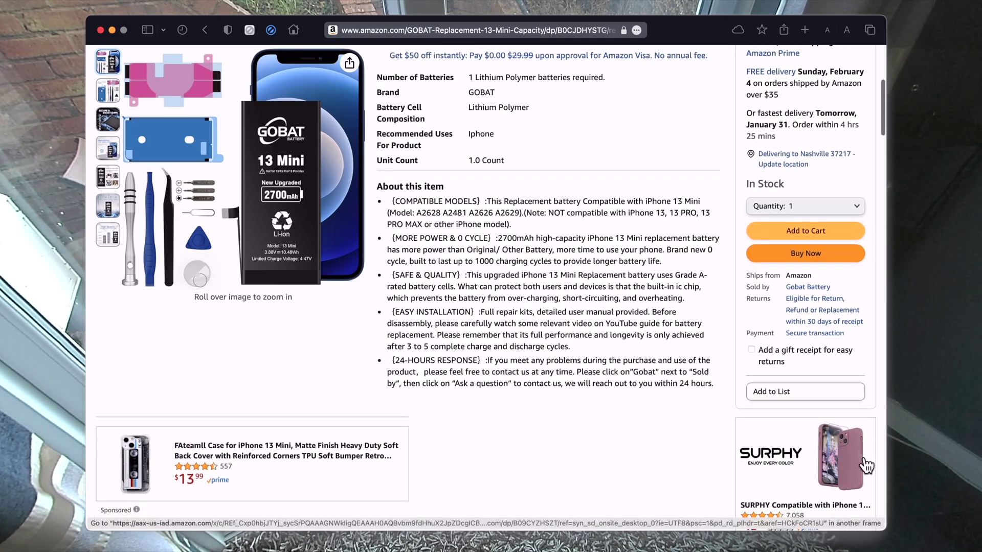
scroll(867, 464, "down", 3)
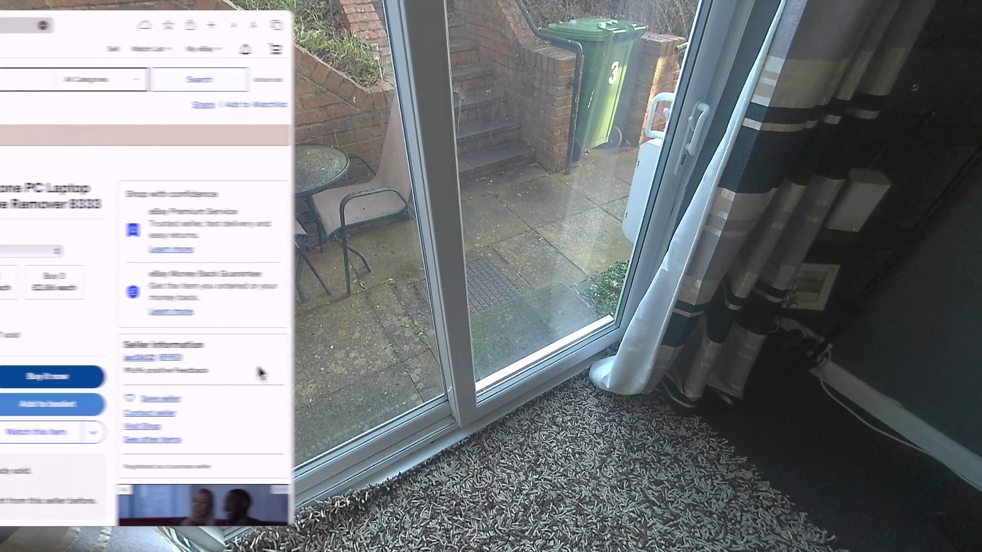
scroll(851, 363, "down", 2)
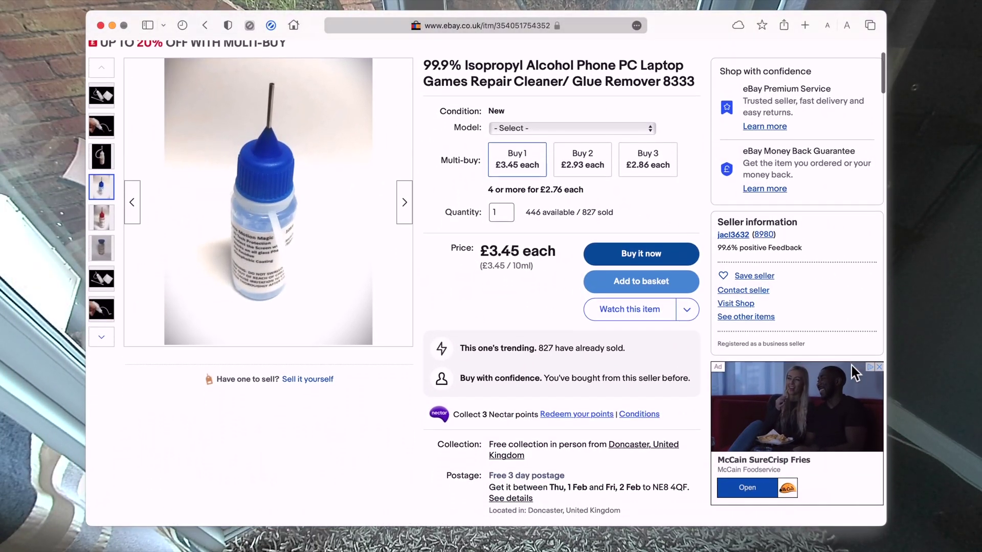
scroll(851, 363, "down", 2)
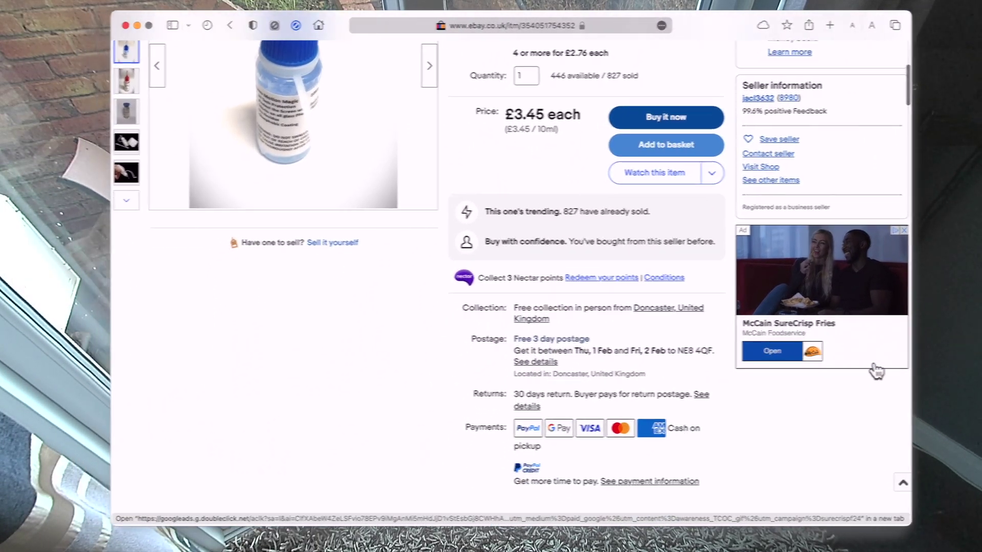